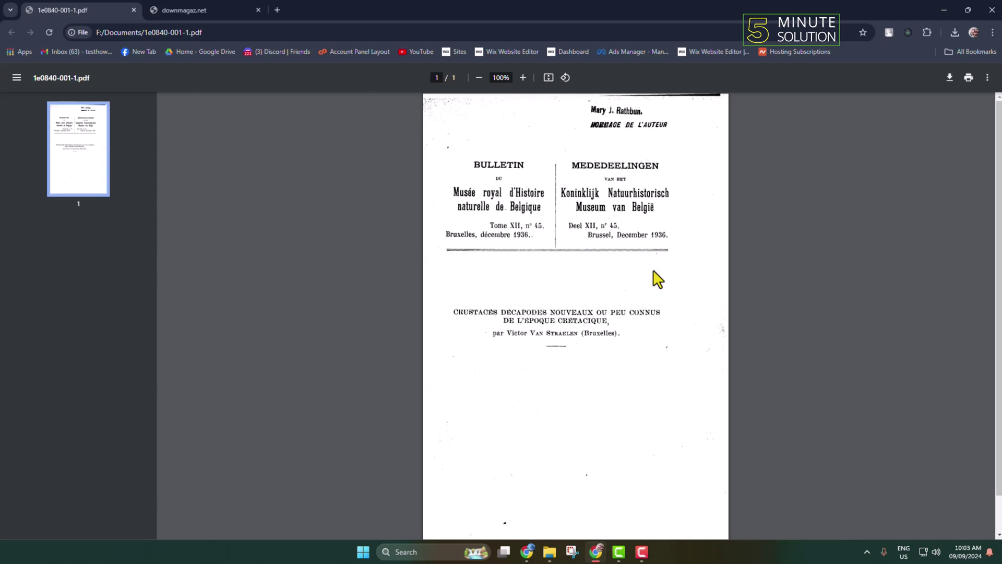
# - Search the scanned bulletin PDF for 'Brussel', which returns 0/0 matches
pyautogui.hotkey('ctrl', 'f')
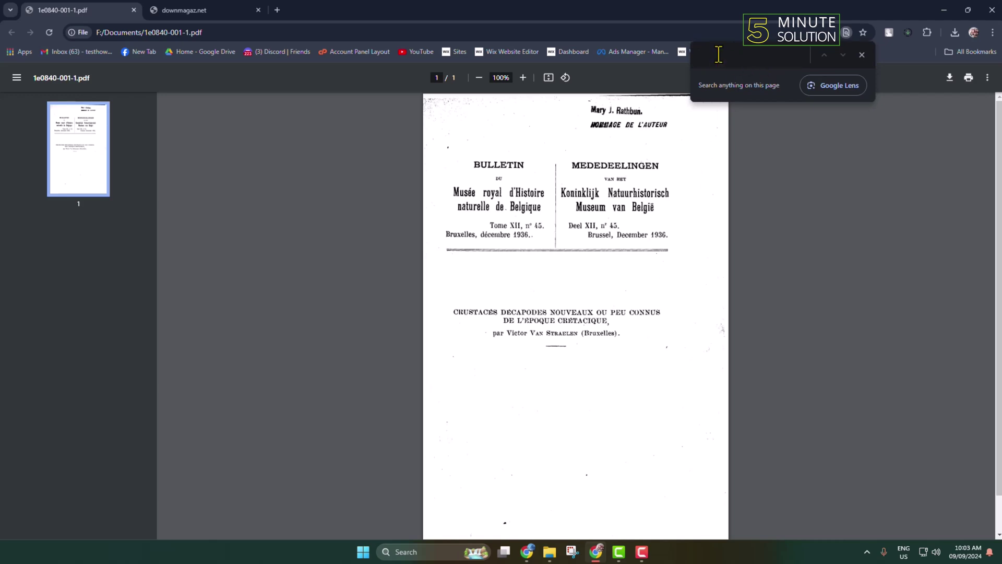
pyautogui.write('bRUSS')
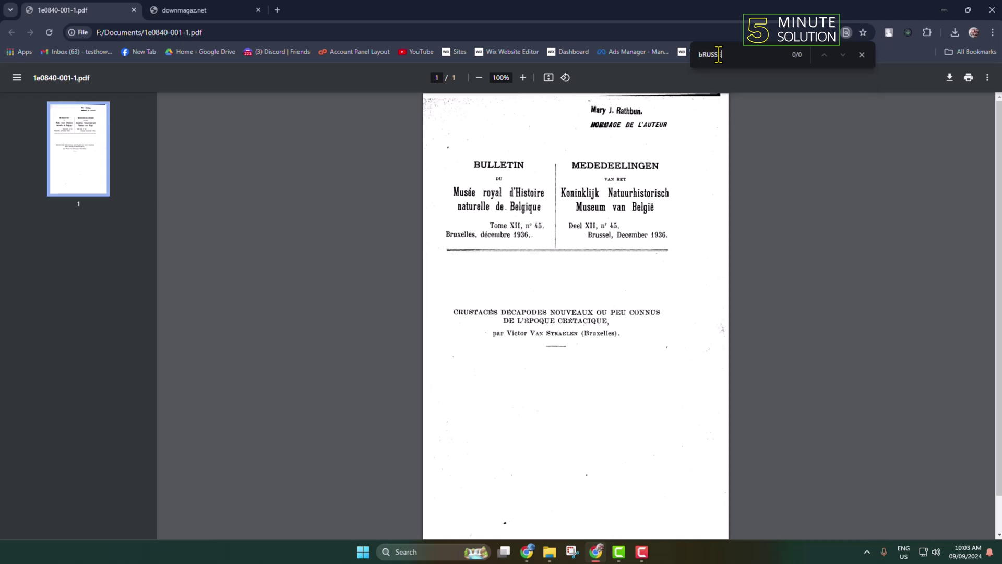
pyautogui.press('BackSpace')
pyautogui.press('BackSpace')
pyautogui.press('BackSpace')
pyautogui.write('B')
pyautogui.write('russel')
# - In the Booklets PDF, select body and heading text to show it is real text
pyautogui.click(208, 10)
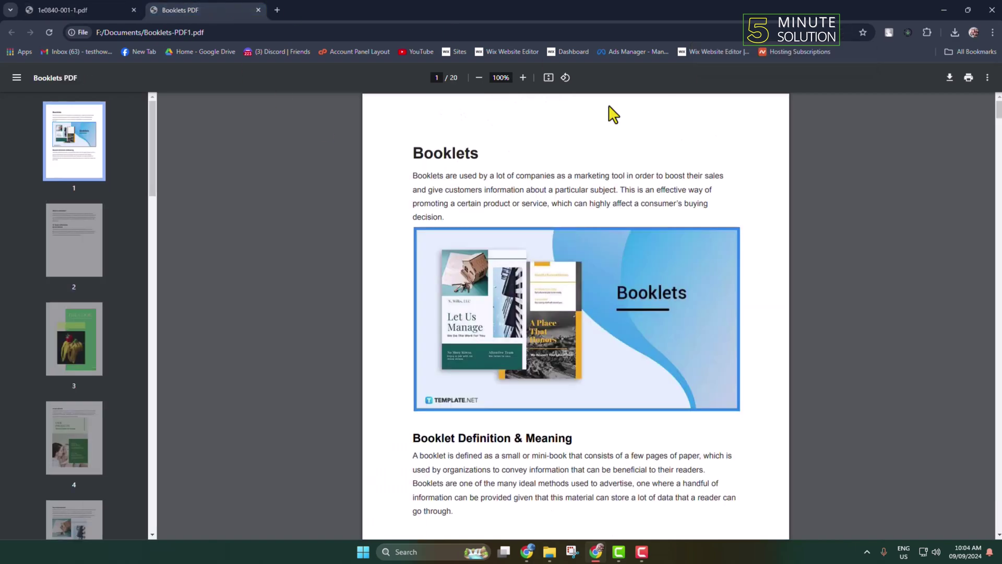
pyautogui.moveTo(473, 176); pyautogui.dragTo(552, 200)
pyautogui.click(554, 202)
pyautogui.hotkey('ctrl', 'f')
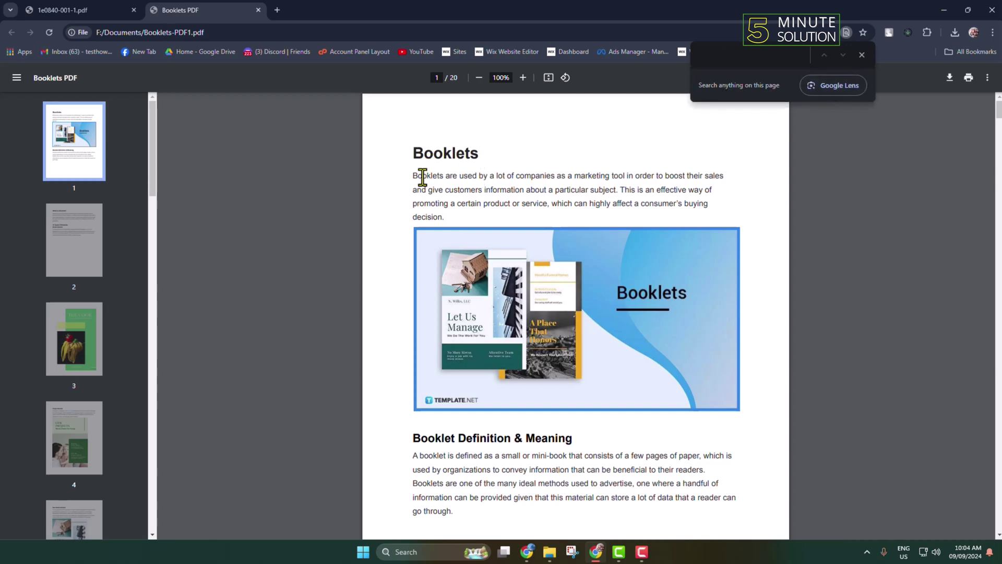
pyautogui.moveTo(409, 153); pyautogui.dragTo(487, 152)
pyautogui.hotkey('ctrl', 'c')
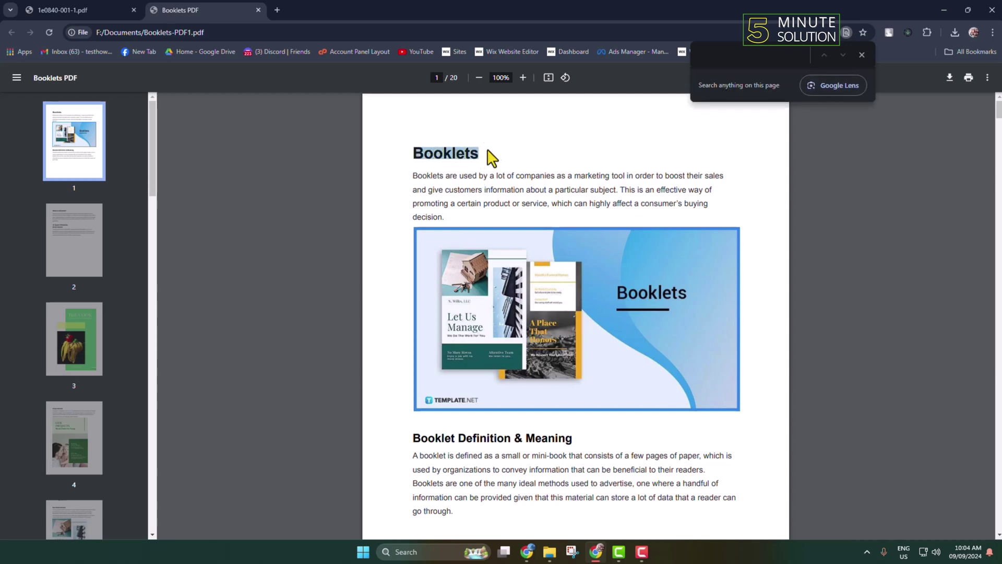
pyautogui.click(460, 157)
# - Find 'Booklets' (19 matches) in the Booklets PDF, then close it and return to the bulletin
pyautogui.click(710, 50)
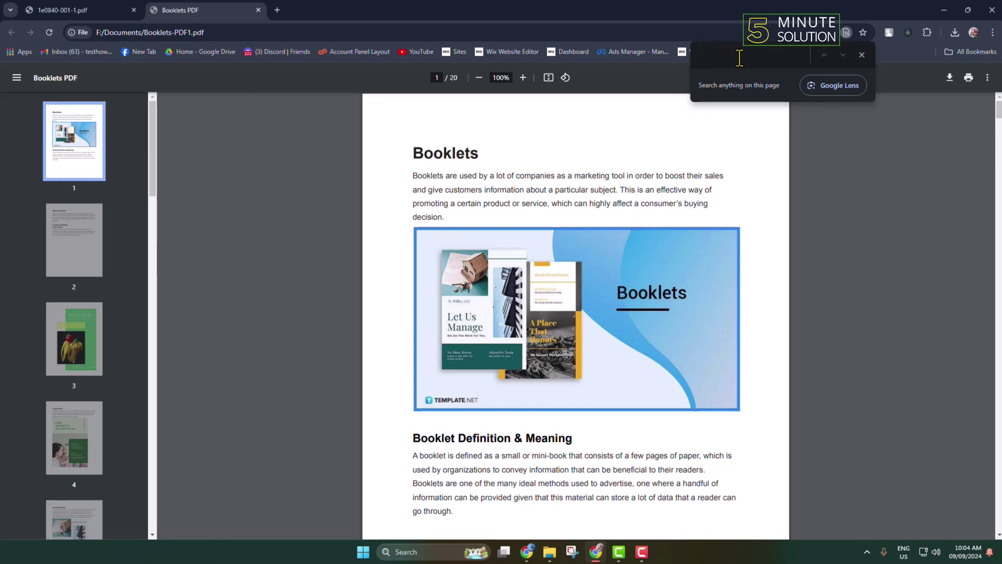
pyautogui.hotkey('ctrl', 'v')
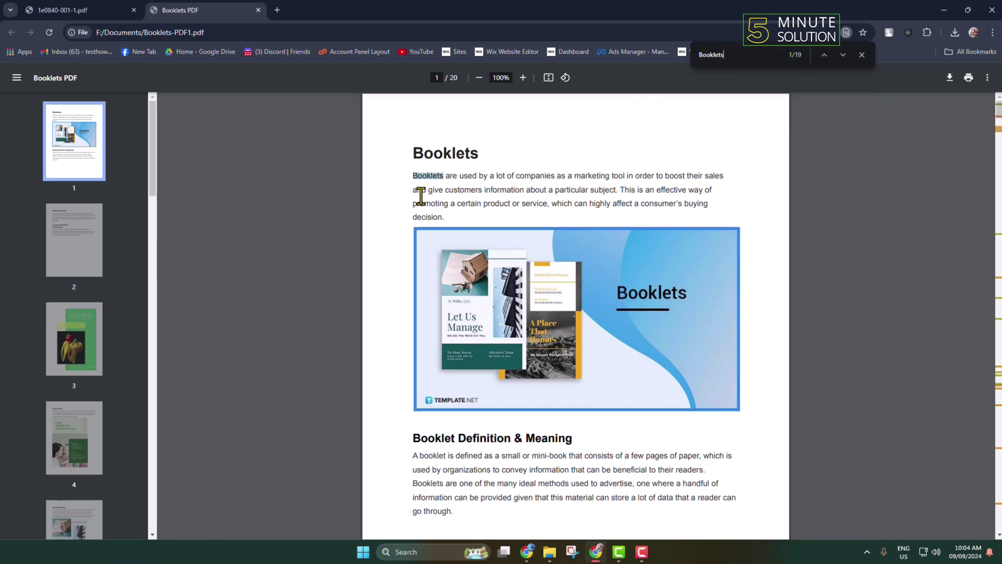
pyautogui.press('Return')
pyautogui.press('Return')
pyautogui.press('Return')
pyautogui.press('Return')
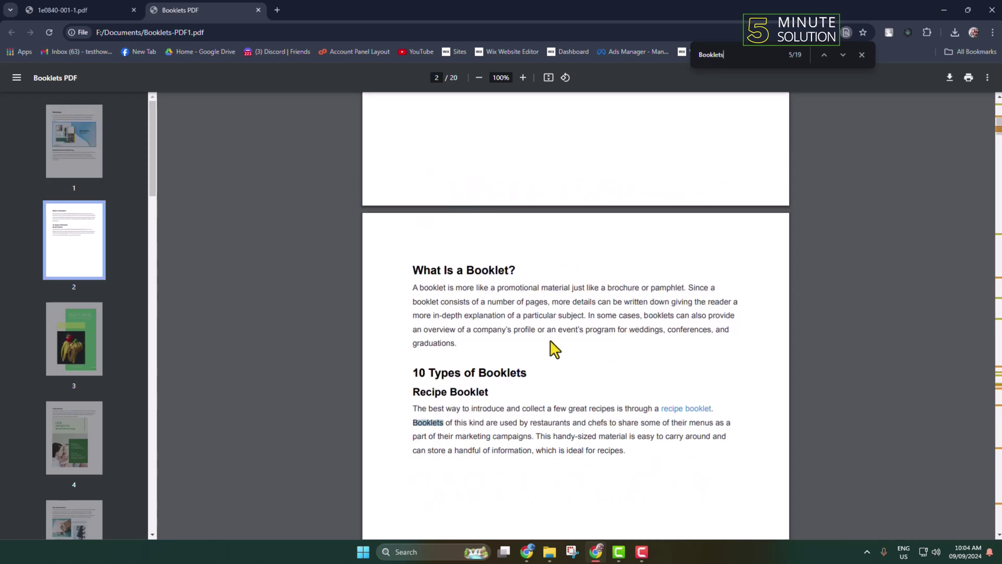
pyautogui.scroll(8, 558, 342)
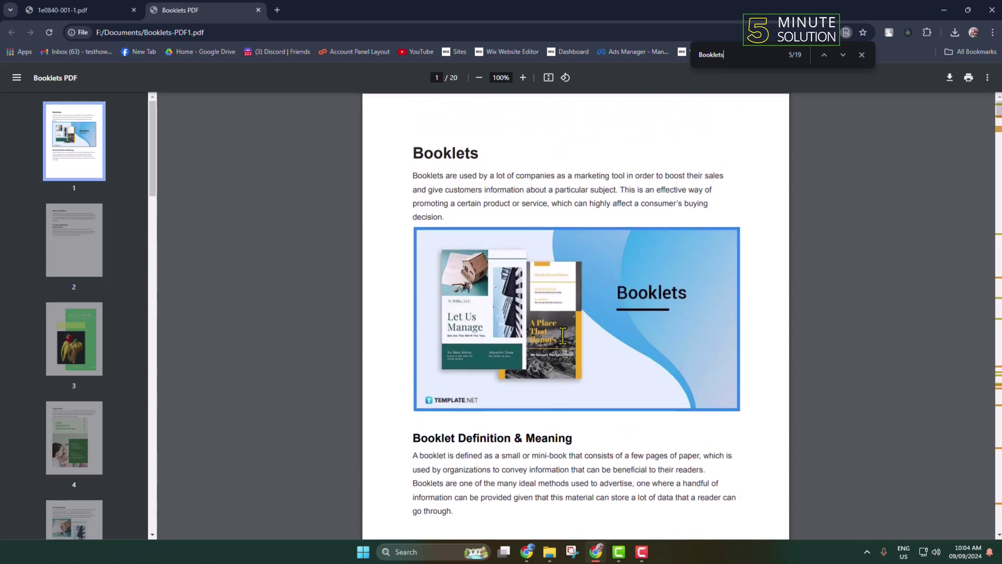
pyautogui.click(95, 7)
pyautogui.click(258, 10)
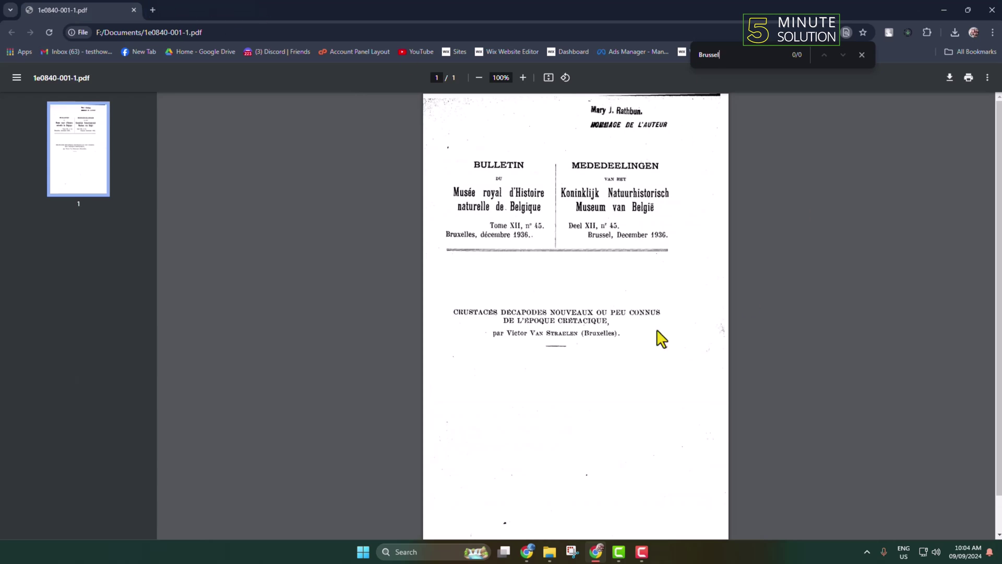
# - Close the find bar, Google 'make pdf searchable' in a new tab, and open the PDF2Go result
pyautogui.click(862, 55)
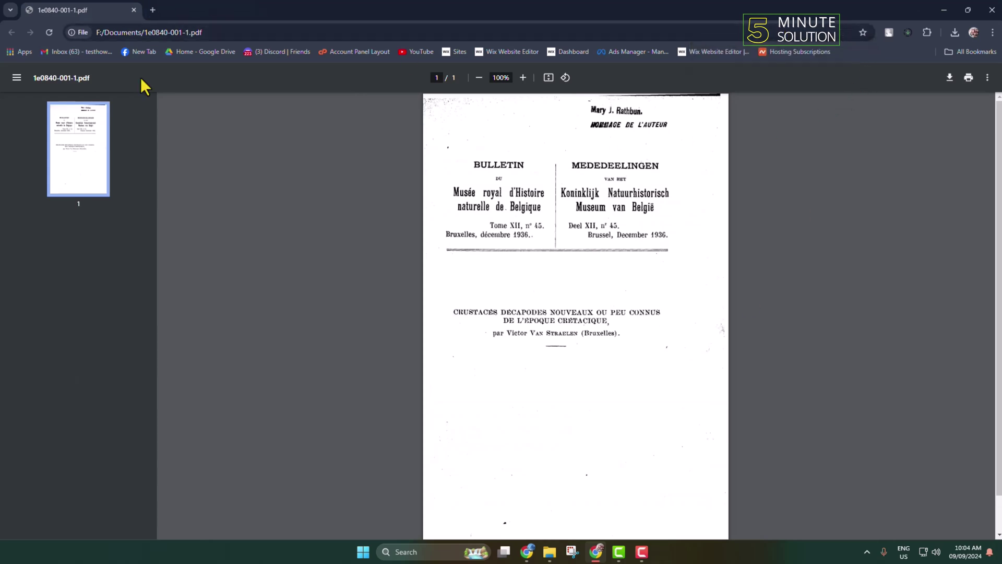
pyautogui.click(153, 10)
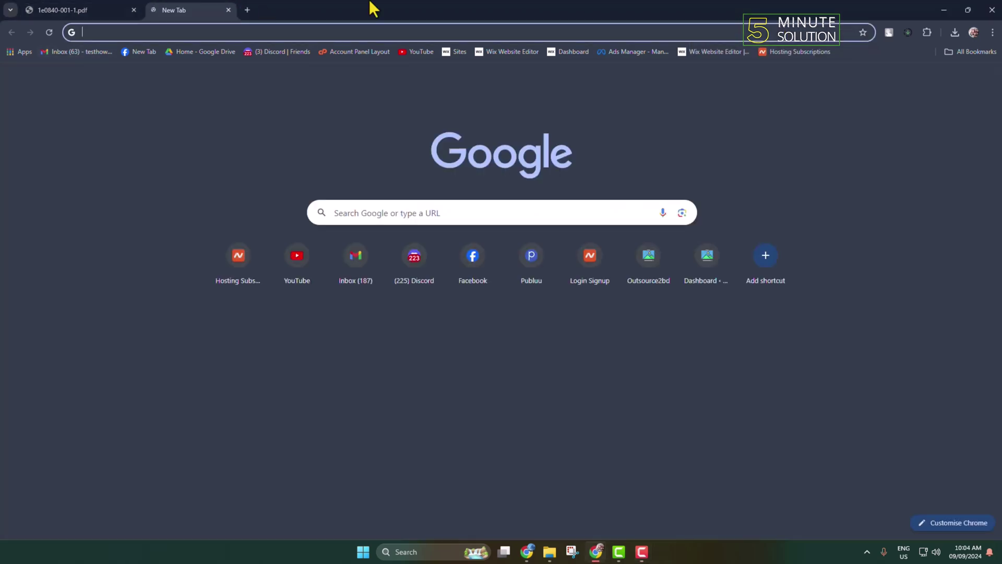
pyautogui.click(308, 26)
pyautogui.write('make ')
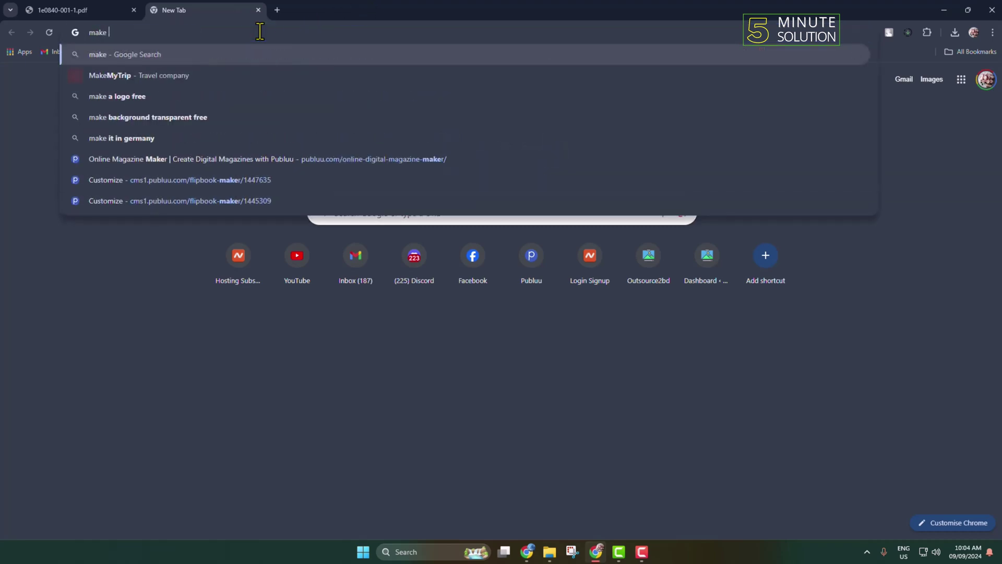
pyautogui.write('pdf sear')
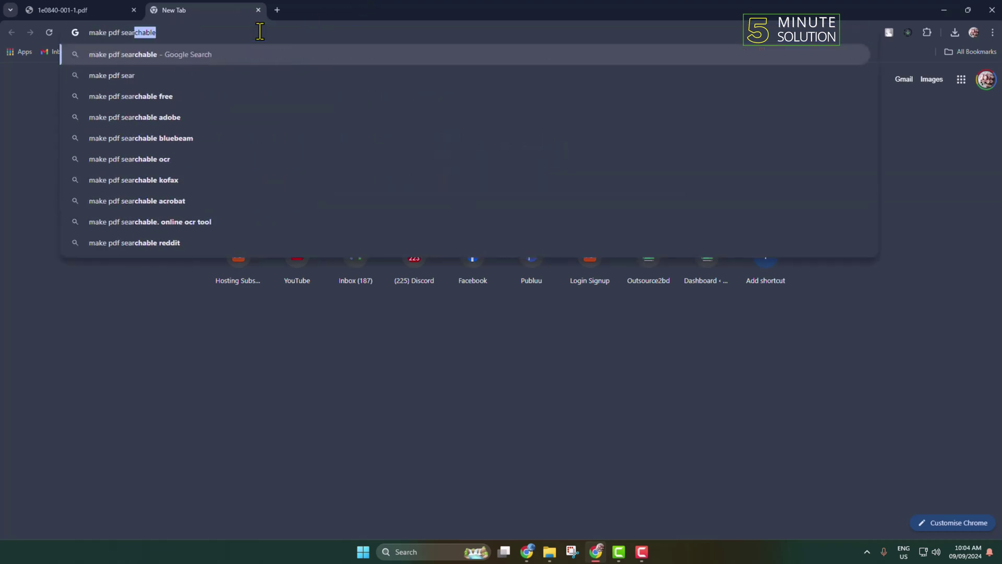
pyautogui.press('Return')
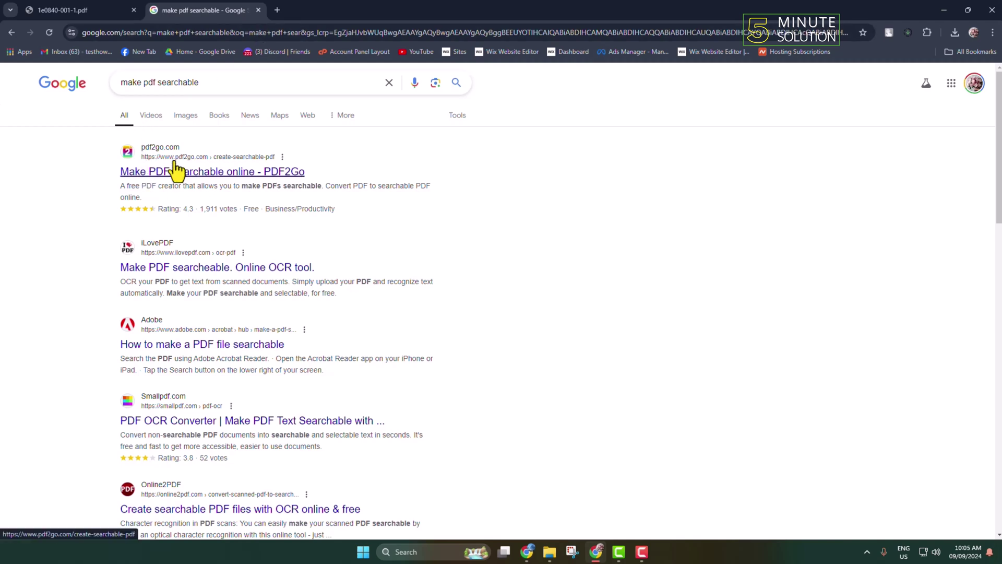
pyautogui.click(198, 173)
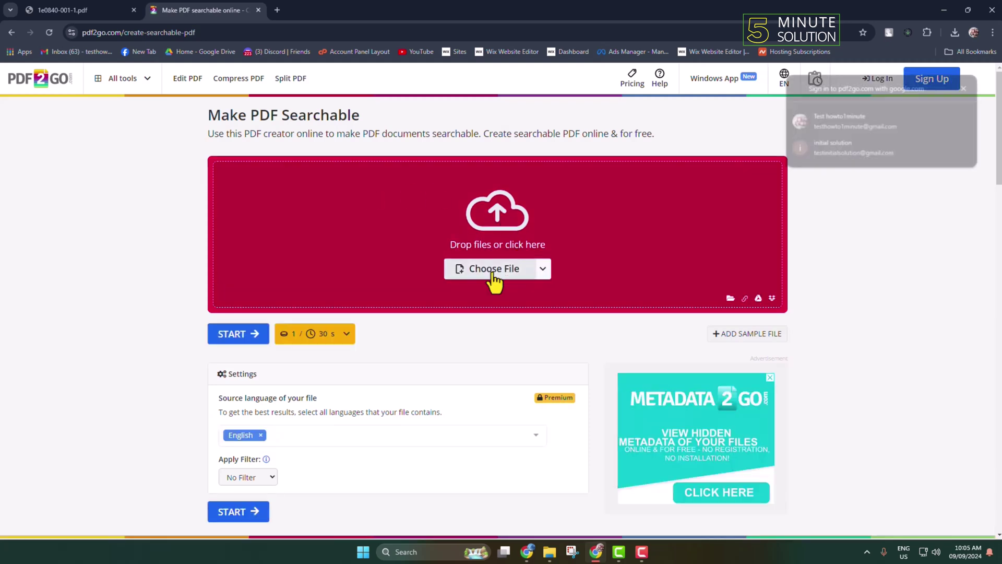
# - Upload 1e0840-001-1.pdf from New Volume (F:) > Documents to PDF2Go
pyautogui.click(493, 272)
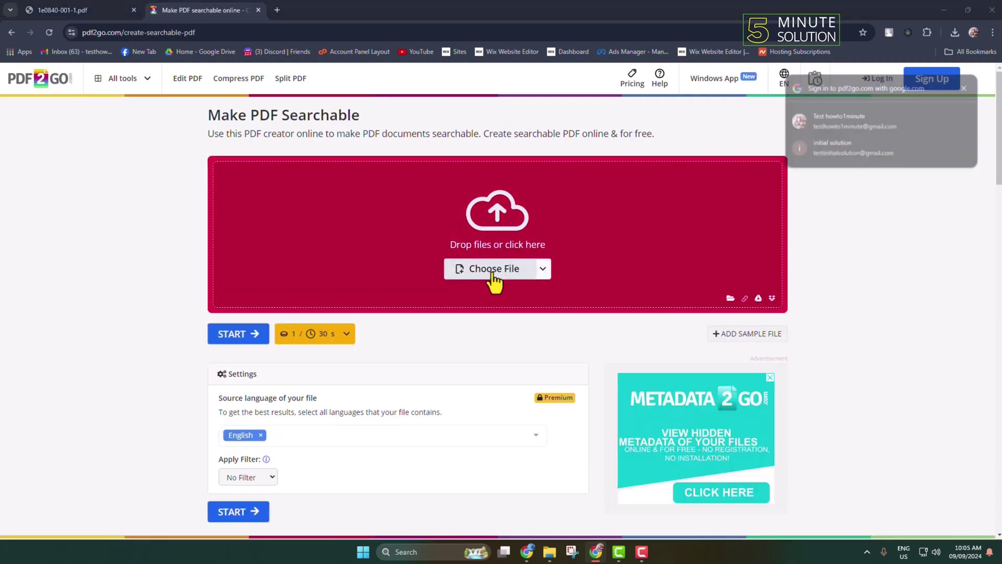
pyautogui.scroll(-5, 92, 206)
pyautogui.click(53, 186)
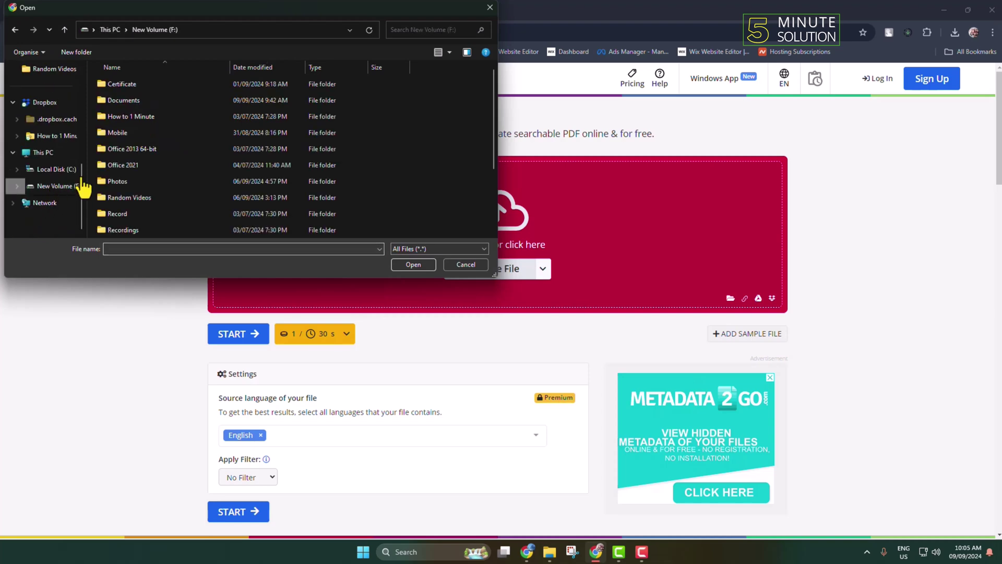
pyautogui.doubleClick(125, 98)
pyautogui.click(126, 99)
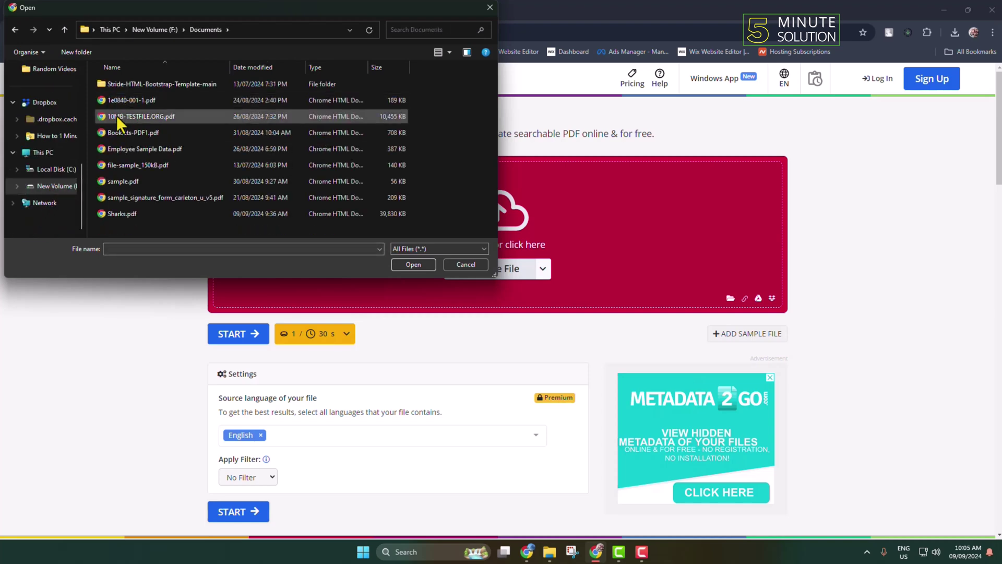
pyautogui.doubleClick(157, 99)
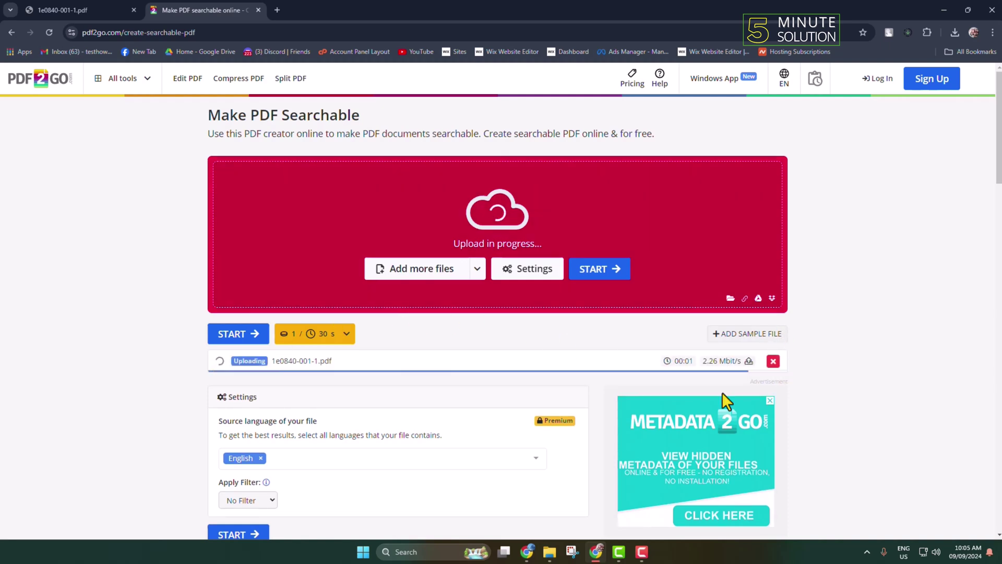
# - Run the make-searchable conversion and download the resulting 236 KB PDF
pyautogui.scroll(-2, 412, 366)
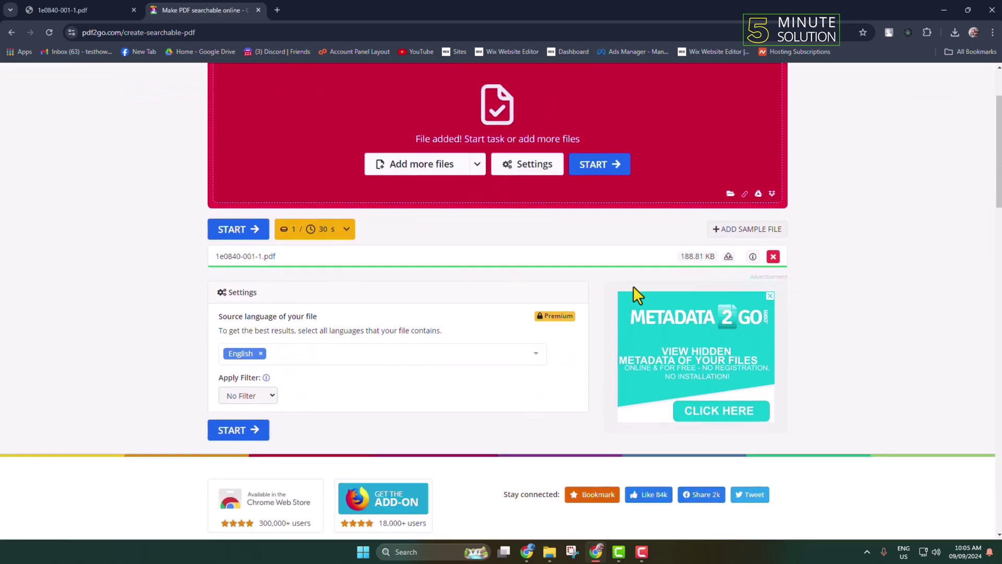
pyautogui.click(230, 431)
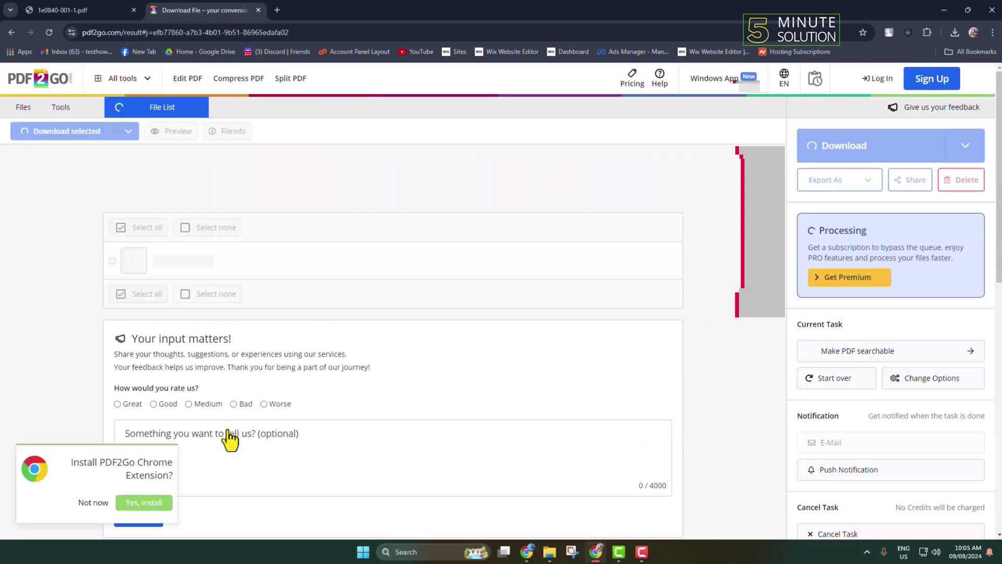
pyautogui.rightClick(528, 324)
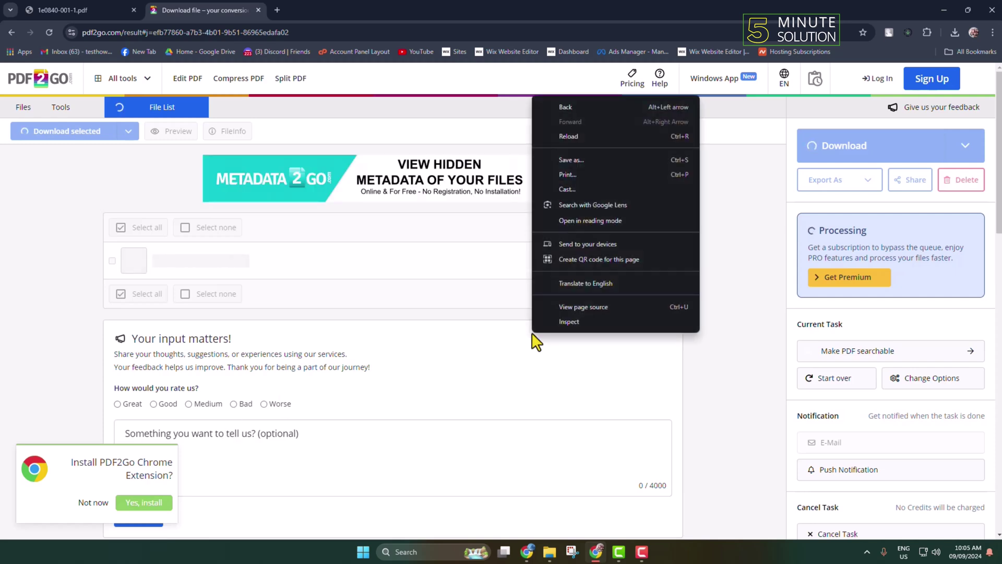
pyautogui.click(771, 415)
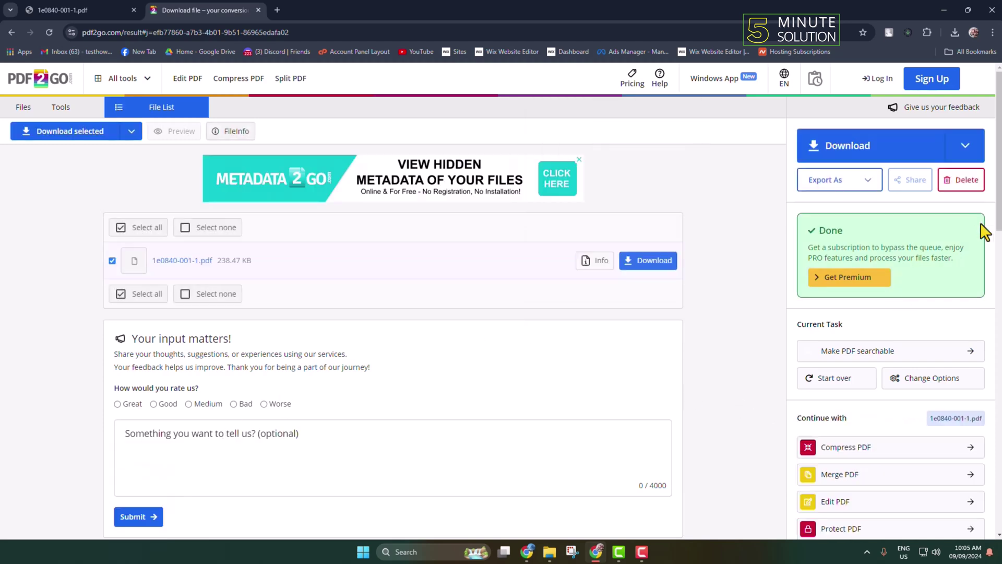
pyautogui.click(864, 150)
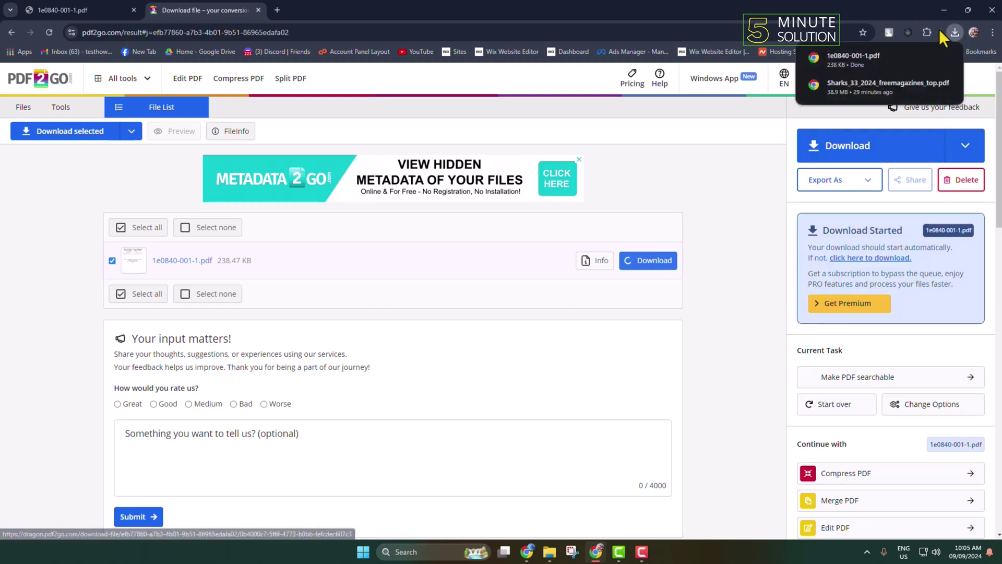
# - Open the downloaded PDF in a new tab and search it for 'Brussel', finding one match
pyautogui.moveTo(846, 58); pyautogui.dragTo(324, 7)
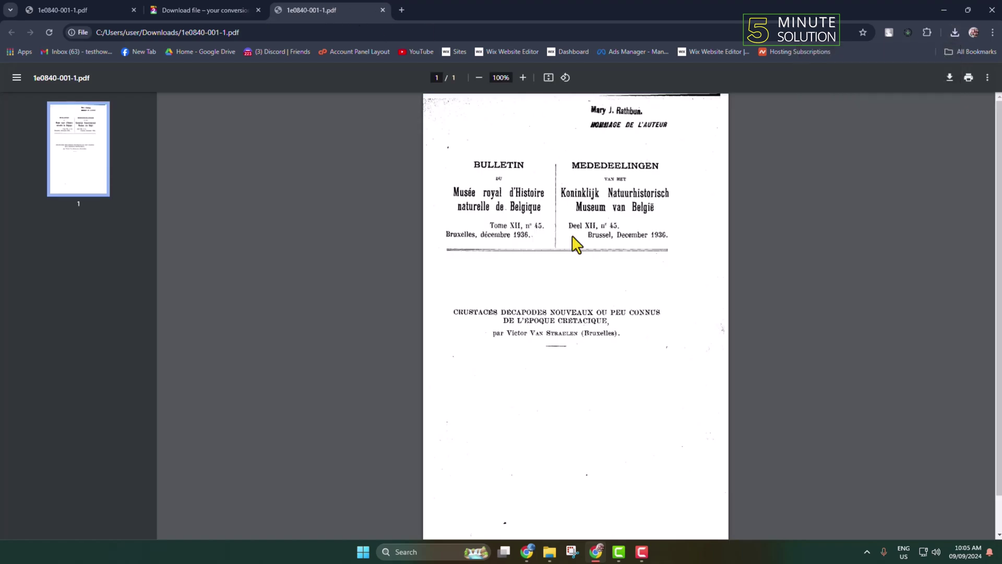
pyautogui.hotkey('ctrl', 'f')
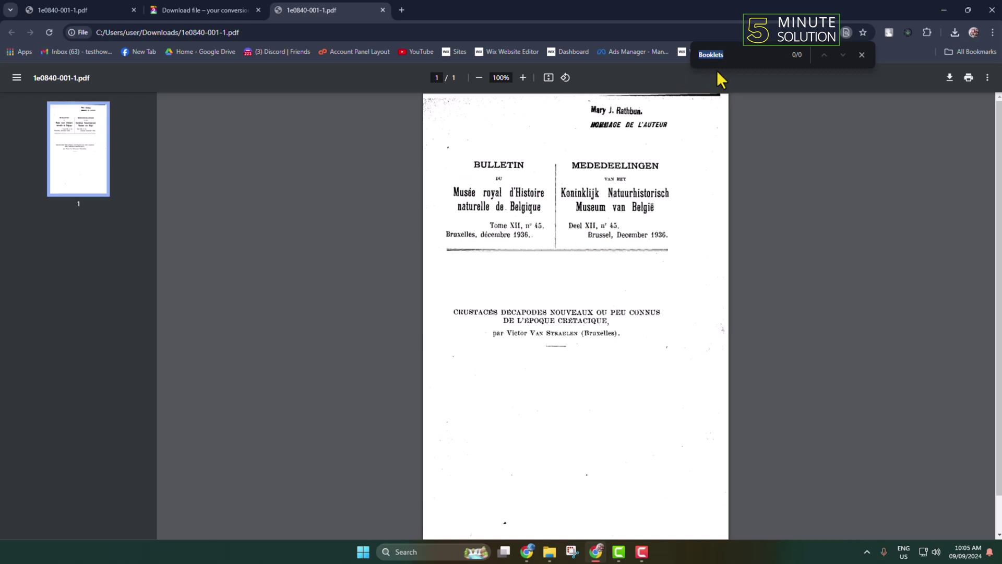
pyautogui.write('Brussel')
pyautogui.moveTo(610, 237); pyautogui.dragTo(599, 242)
pyautogui.click(599, 242)
pyautogui.click(733, 55)
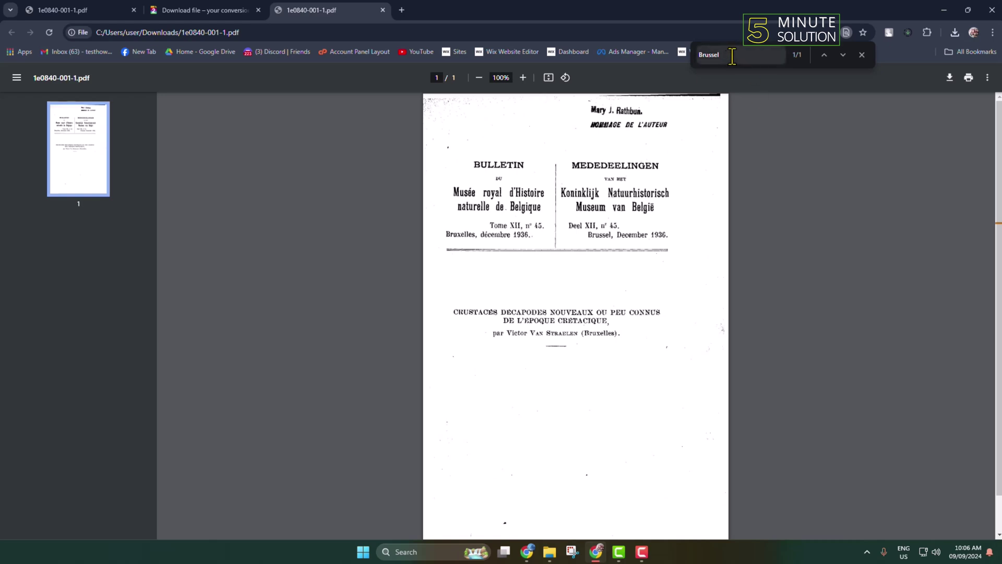
pyautogui.doubleClick(733, 56)
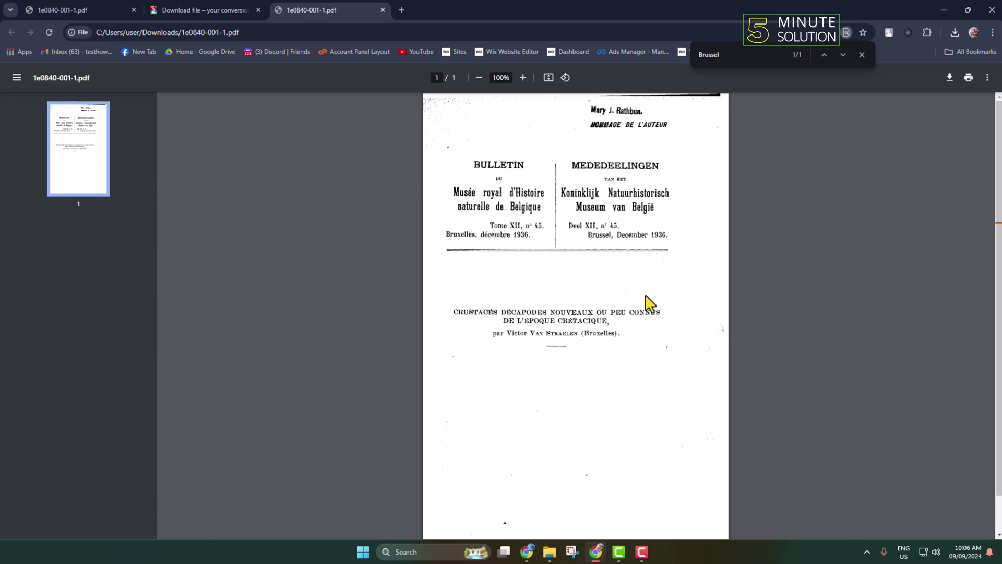
# - Close the PDF tab, refresh the desktop, minimise the Documents folder, and launch Acrobat Pro
pyautogui.click(383, 10)
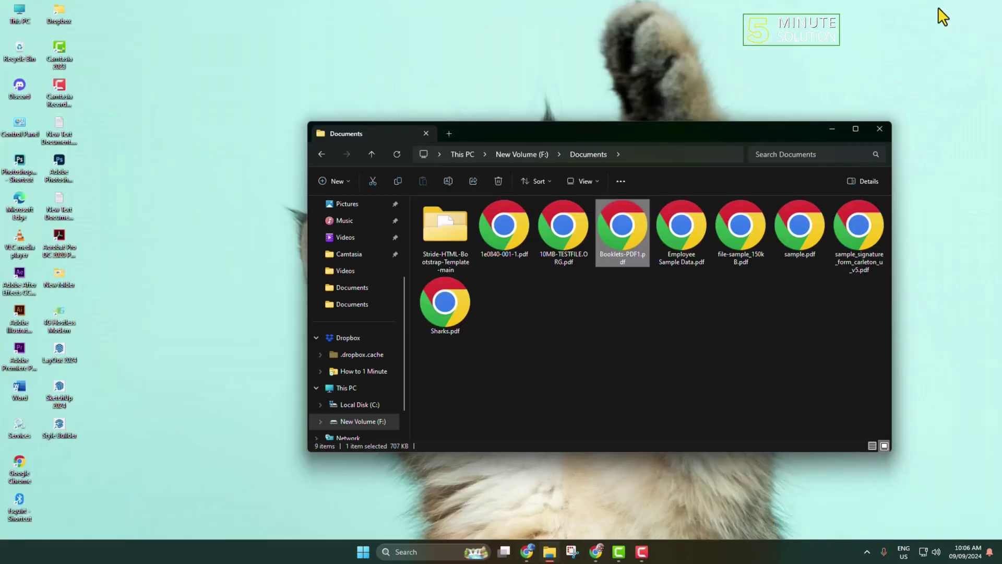
pyautogui.rightClick(913, 79)
pyautogui.click(867, 121)
pyautogui.click(830, 130)
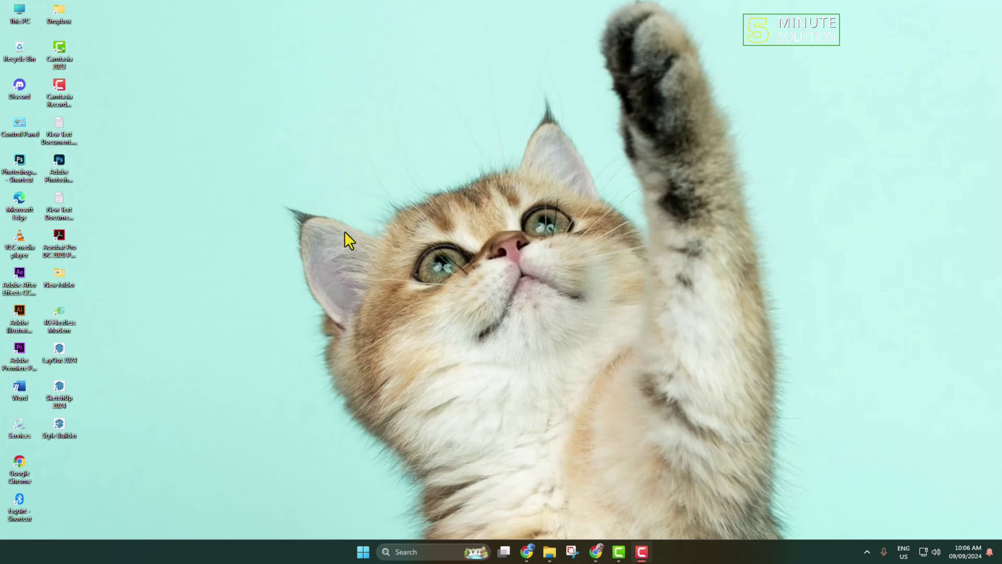
pyautogui.doubleClick(64, 237)
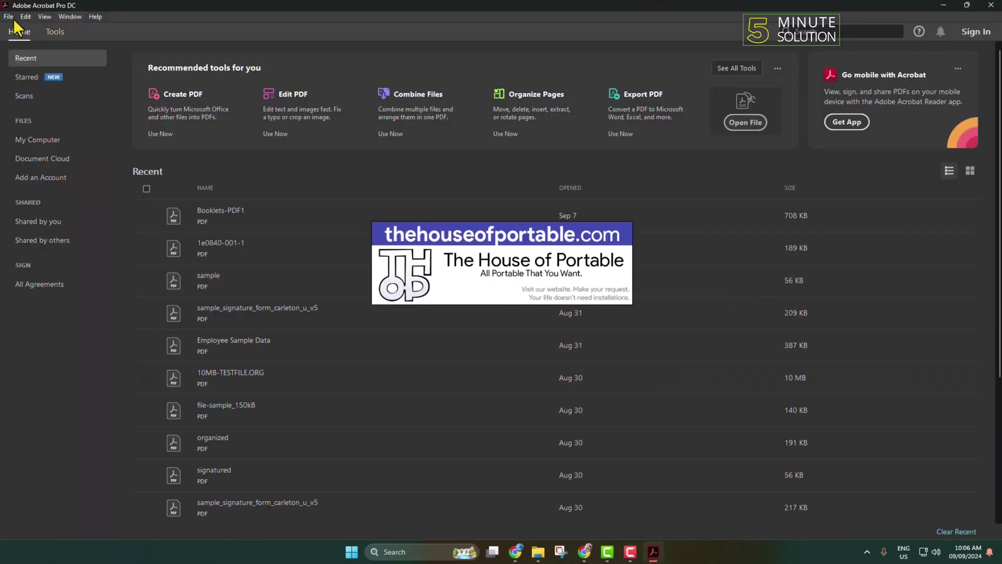
# - Open 1e0840-001-1.pdf from F:\Documents in Acrobat and type 'brussel' into Find text
pyautogui.click(10, 16)
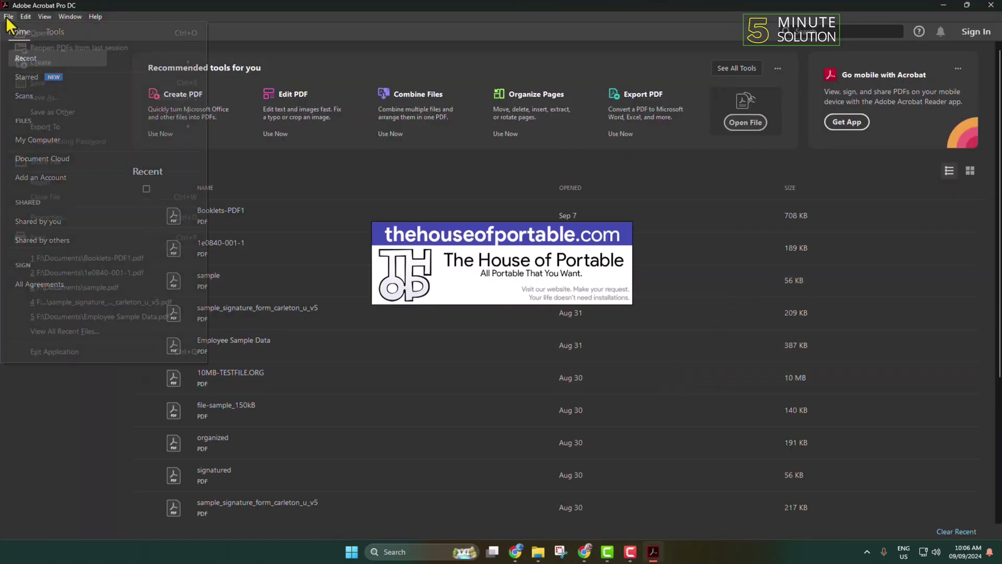
pyautogui.click(23, 30)
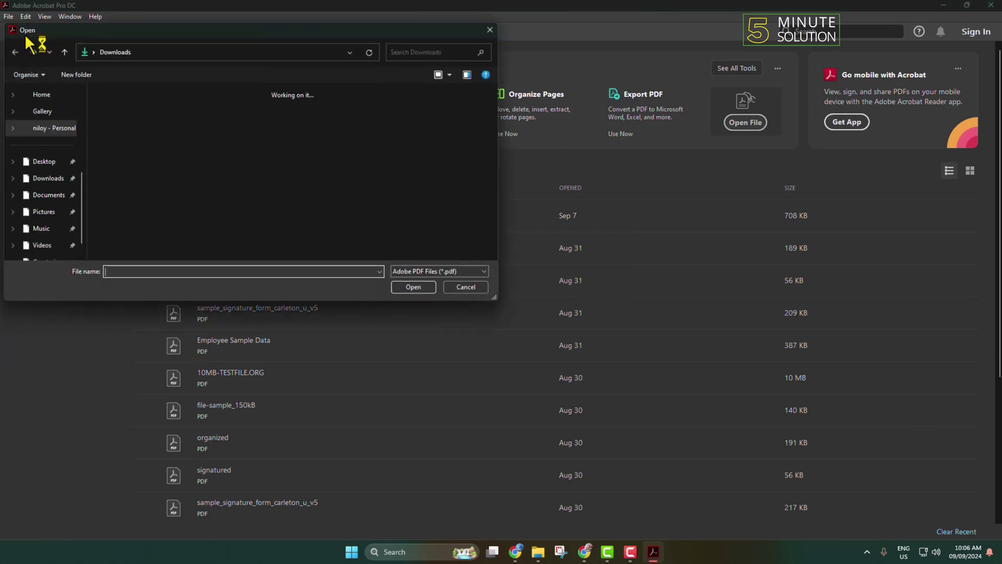
pyautogui.scroll(-3, 53, 192)
pyautogui.click(52, 208)
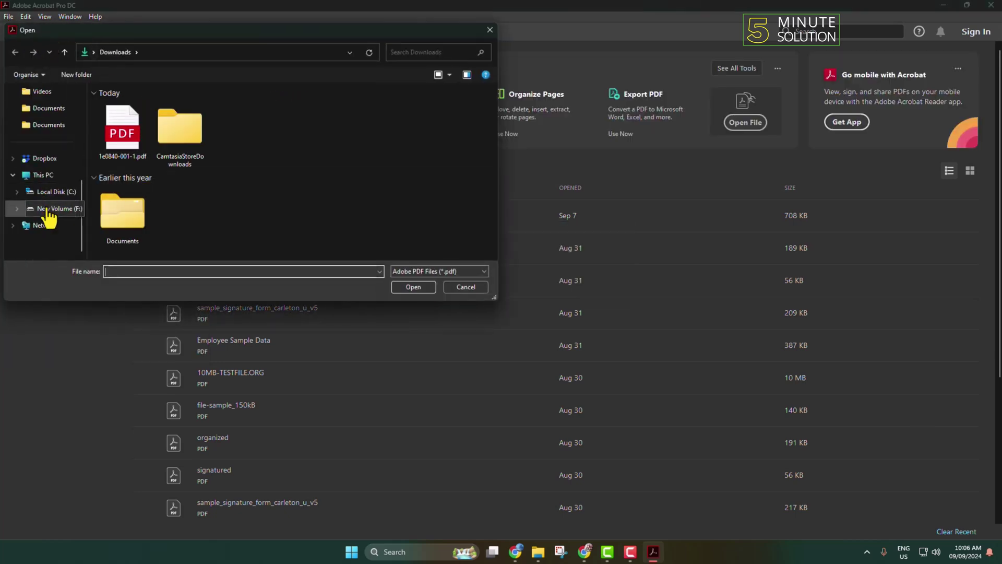
pyautogui.doubleClick(115, 125)
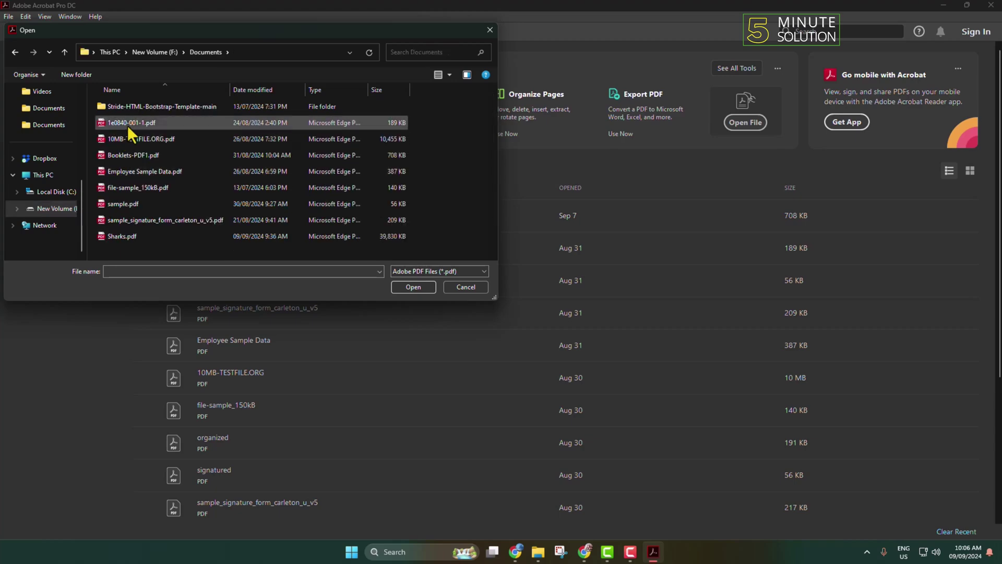
pyautogui.keyDown('ctrl'); pyautogui.scroll(-3, 603, 318); pyautogui.keyUp('ctrl')
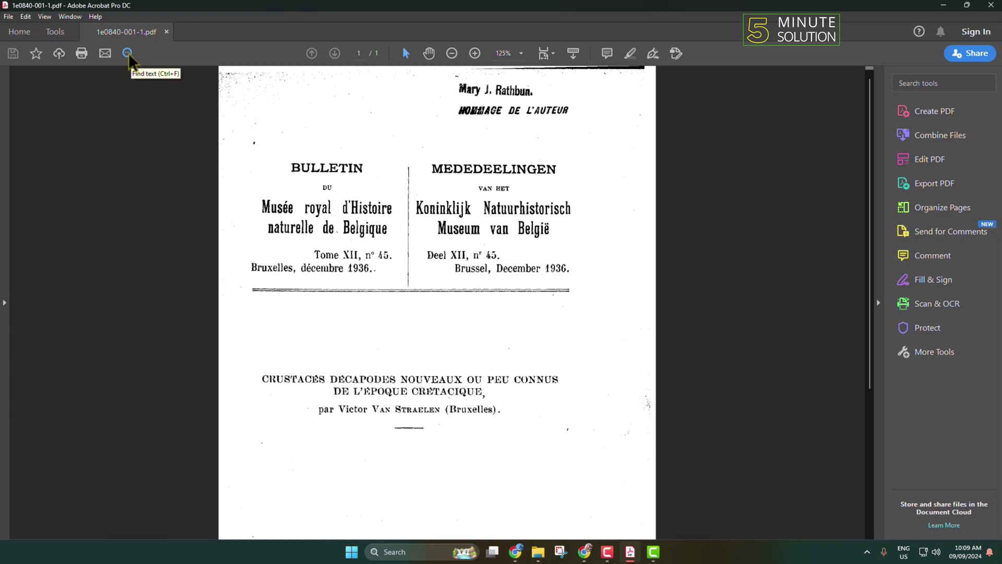
pyautogui.click(128, 53)
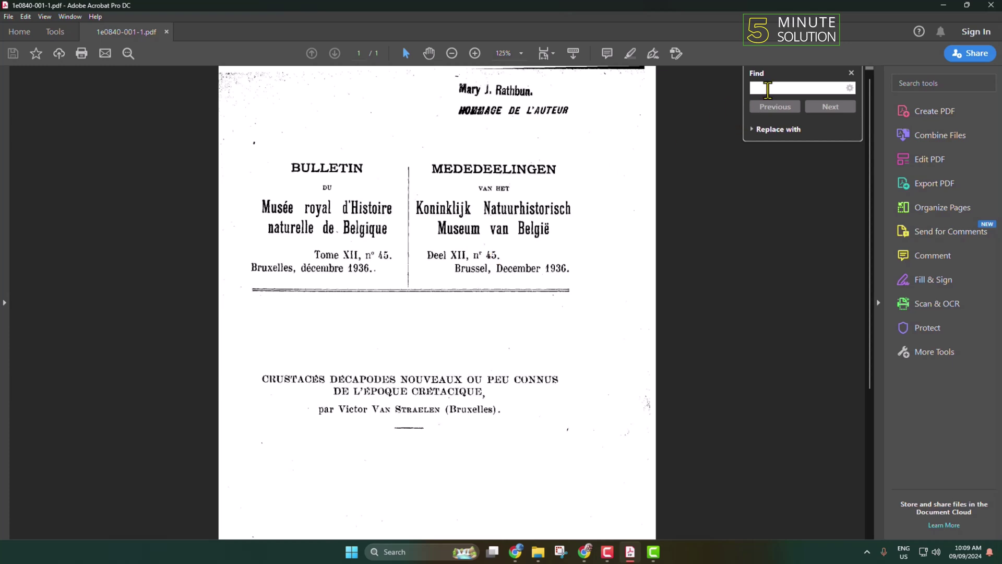
pyautogui.write('brussel')
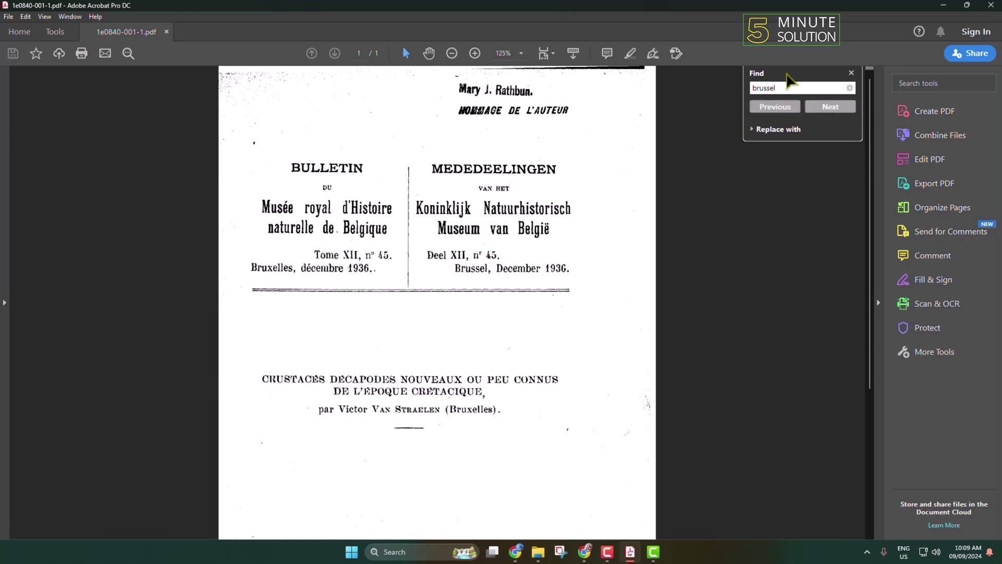
# - Run text recognition on the scanned page, then find and step through 'brussel' matches
pyautogui.press('Return')
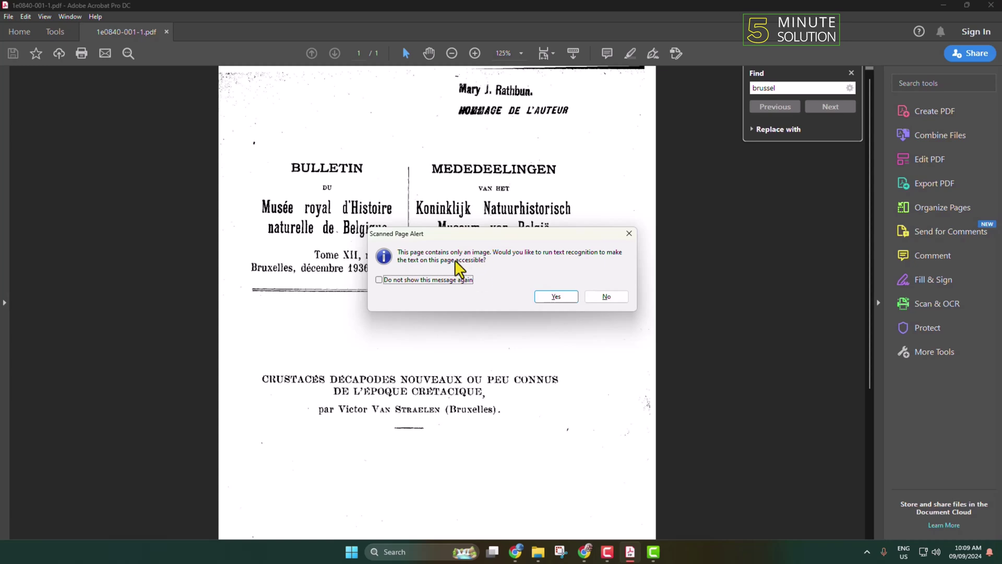
pyautogui.click(554, 297)
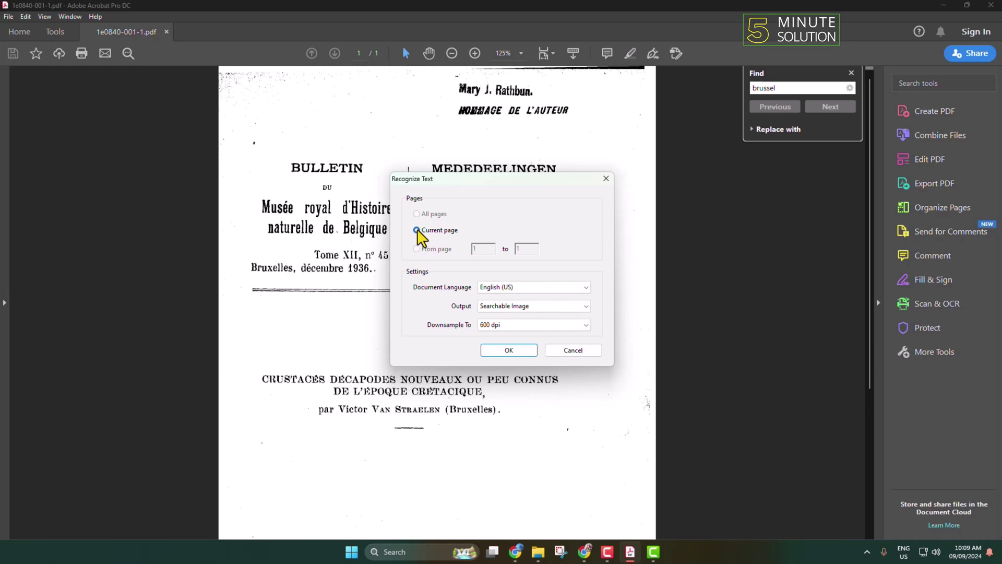
pyautogui.click(507, 351)
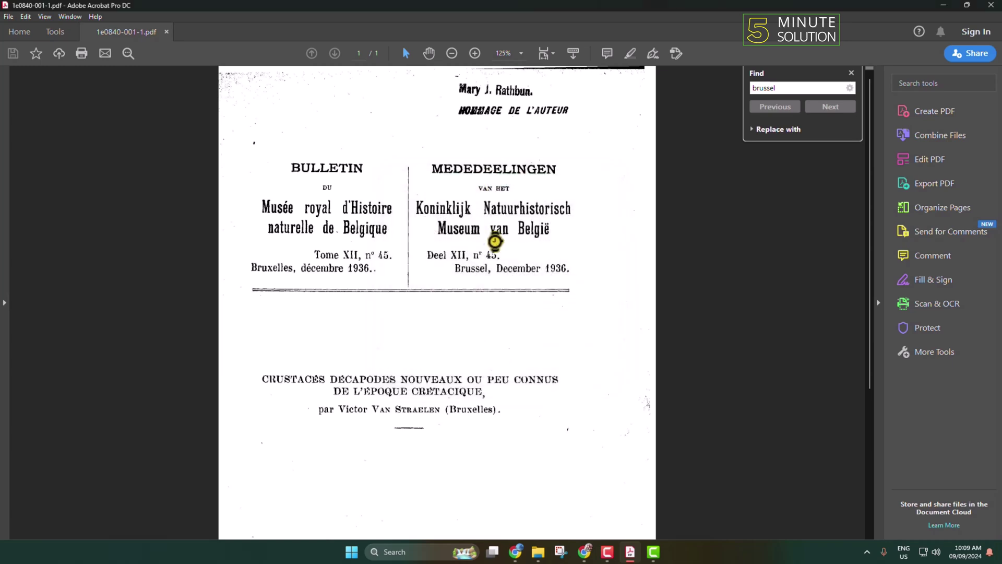
pyautogui.press('Return')
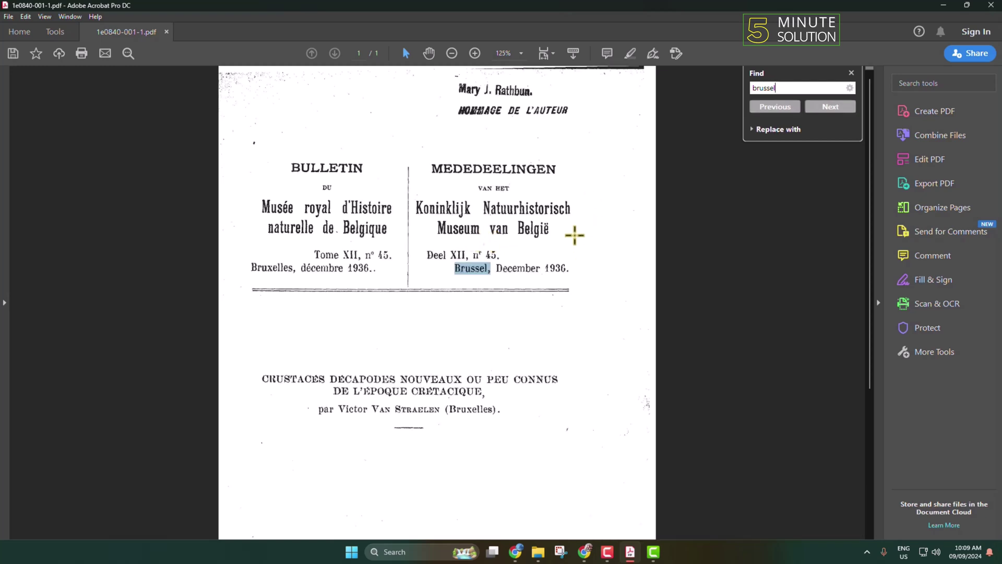
pyautogui.press('Return')
pyautogui.press('Return')
# - Replace the search term with 'december' and find December in the text
pyautogui.hotkey('ctrl', 'a')
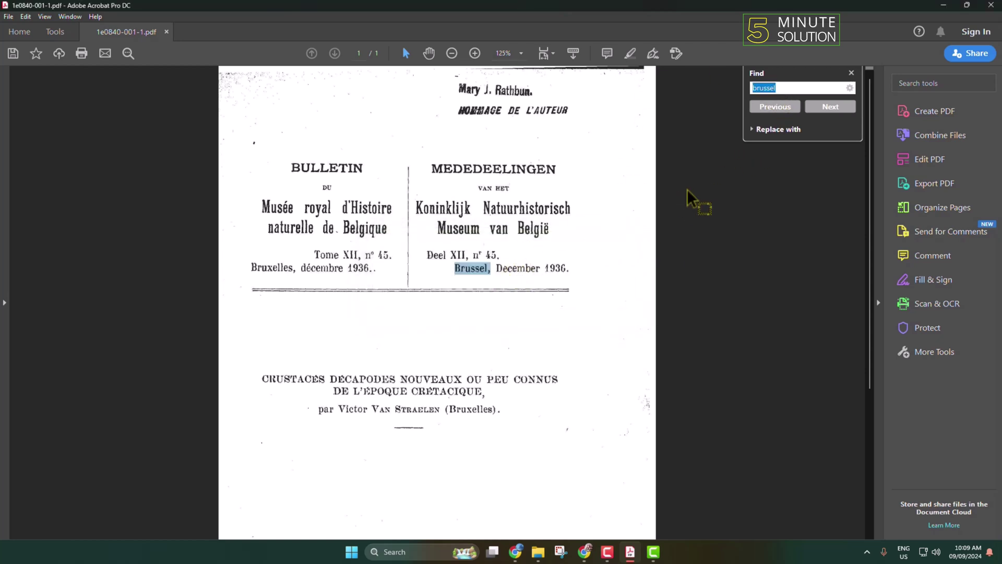
pyautogui.write('december')
pyautogui.press('Return')
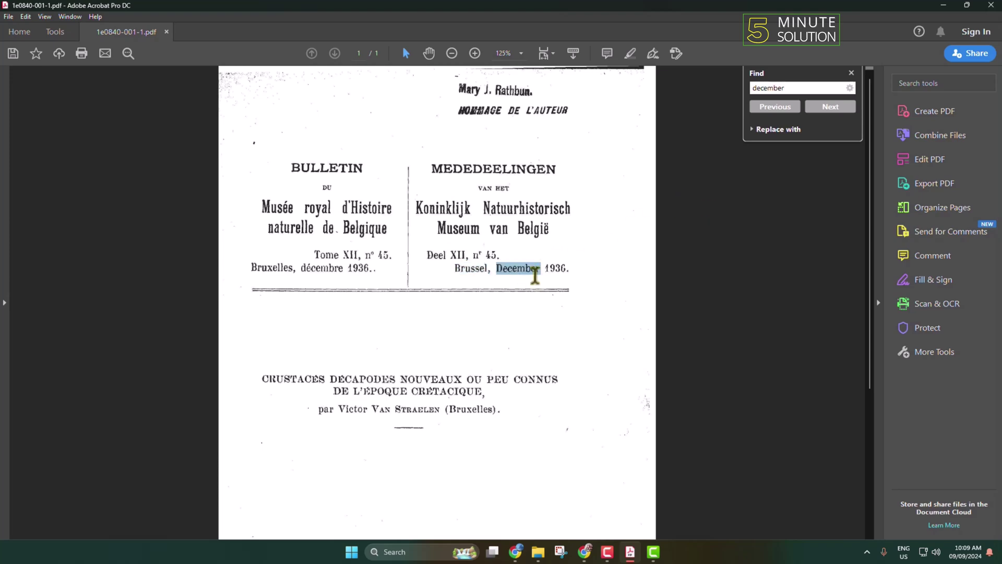